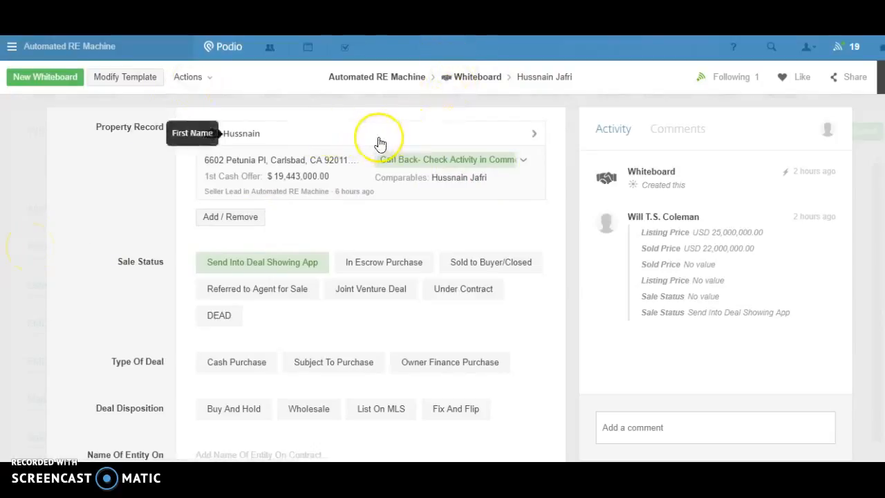
Examine the whiteboard item's property record, sale status, contract dates and listed, sold and buy prices.
{"action": "scroll", "coordinate": [377, 144], "scroll_direction": "down", "scroll_amount": 3}
{"action": "scroll", "coordinate": [381, 144], "scroll_direction": "up", "scroll_amount": 3}
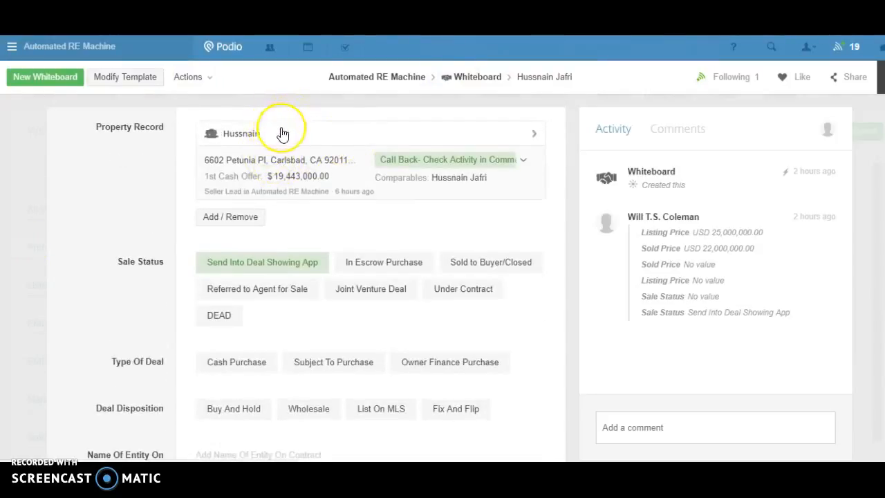
{"action": "scroll", "coordinate": [282, 133], "scroll_direction": "down", "scroll_amount": 2}
{"action": "scroll", "coordinate": [315, 116], "scroll_direction": "up", "scroll_amount": 2}
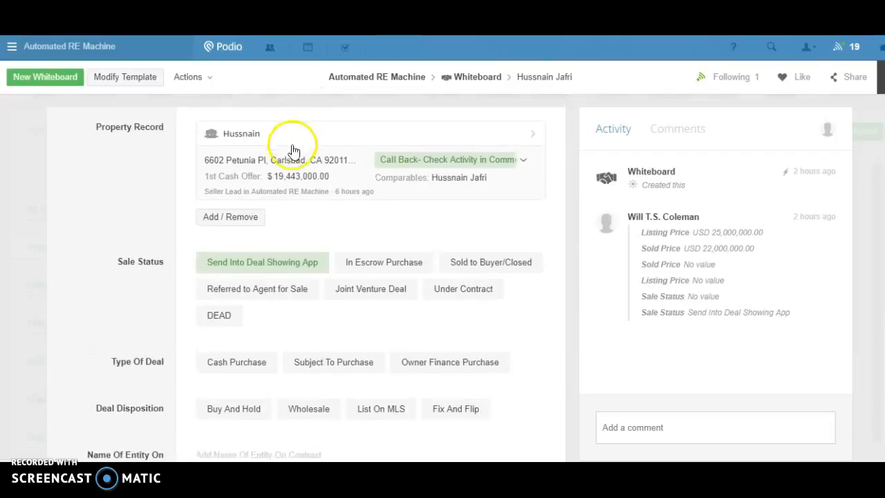
{"action": "scroll", "coordinate": [295, 178], "scroll_direction": "down", "scroll_amount": 5}
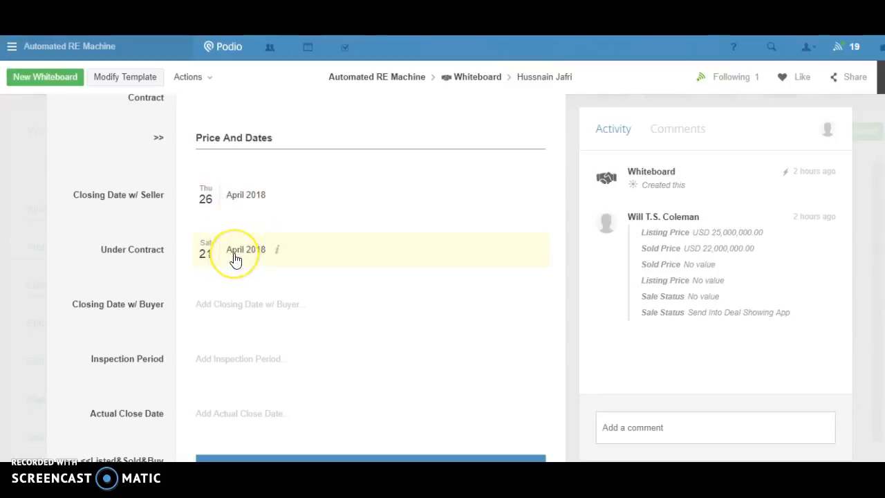
{"action": "scroll", "coordinate": [235, 259], "scroll_direction": "down", "scroll_amount": 4}
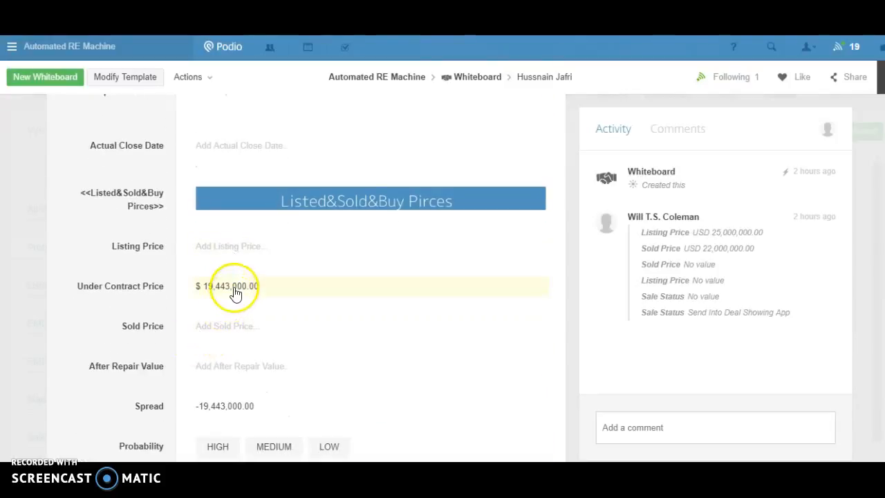
{"action": "left_click", "coordinate": [235, 292]}
{"action": "left_click", "coordinate": [137, 291]}
{"action": "left_click", "coordinate": [137, 291]}
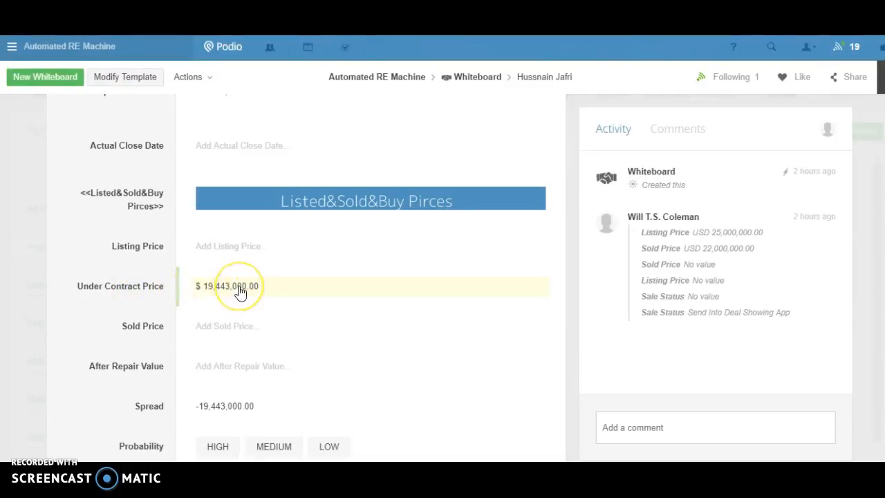
{"action": "scroll", "coordinate": [238, 292], "scroll_direction": "down", "scroll_amount": 1}
{"action": "left_click", "coordinate": [222, 293]}
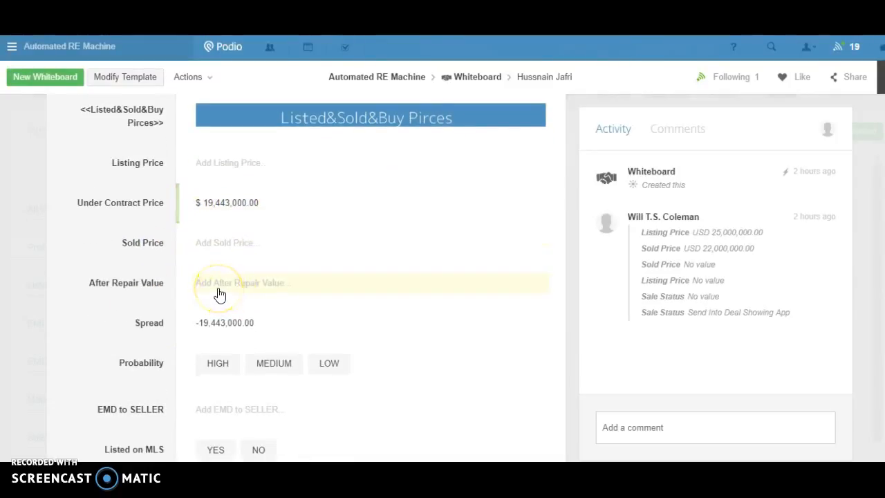
{"action": "scroll", "coordinate": [237, 290], "scroll_direction": "up", "scroll_amount": 5}
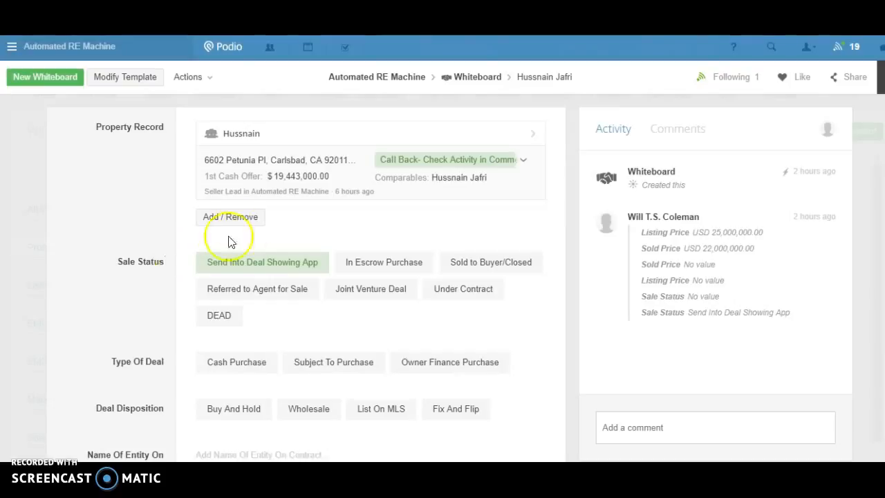
Set the whiteboard item's Listing Price to $22,000,000.
{"action": "scroll", "coordinate": [166, 200], "scroll_direction": "down", "scroll_amount": 1}
{"action": "scroll", "coordinate": [166, 199], "scroll_direction": "down", "scroll_amount": 7}
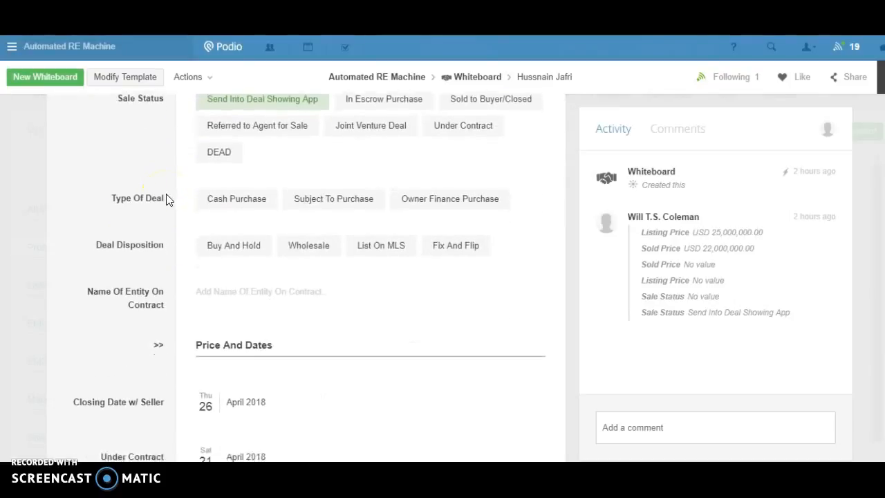
{"action": "scroll", "coordinate": [166, 199], "scroll_direction": "down", "scroll_amount": 2}
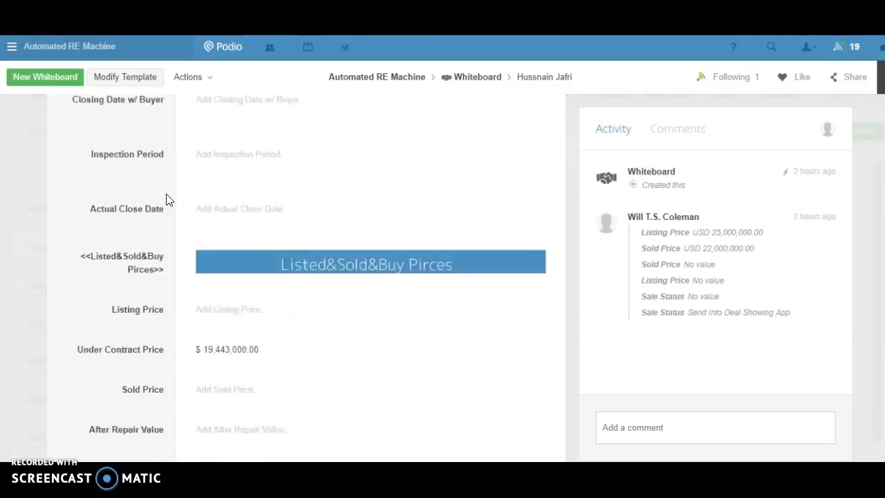
{"action": "left_click", "coordinate": [216, 249]}
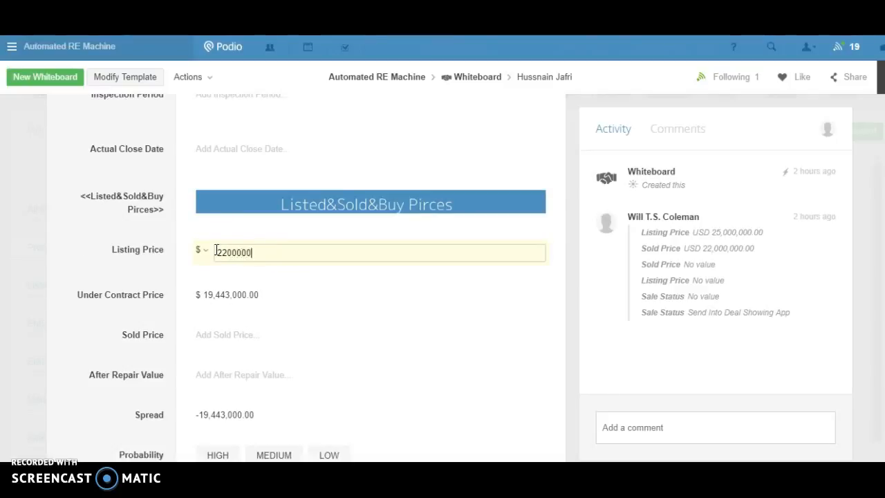
{"action": "left_click", "coordinate": [154, 306]}
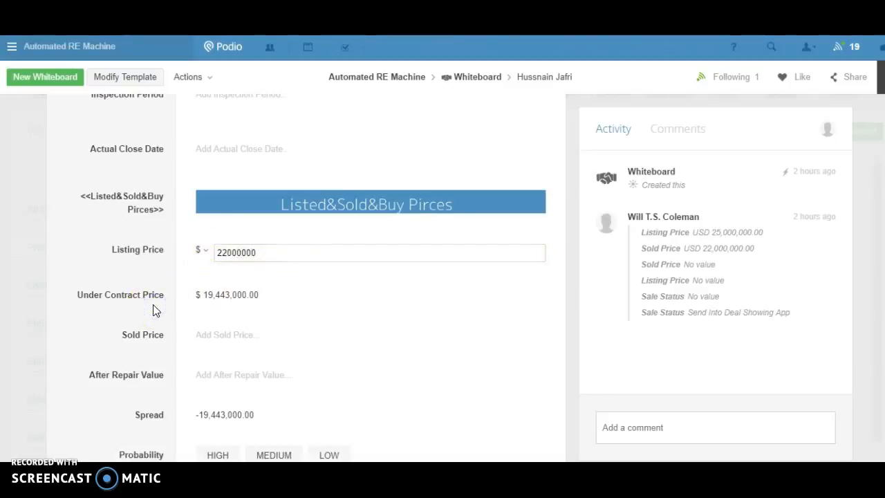
Set the After Repair Value of the whiteboard item to $27,000,000.
{"action": "left_click", "coordinate": [228, 370]}
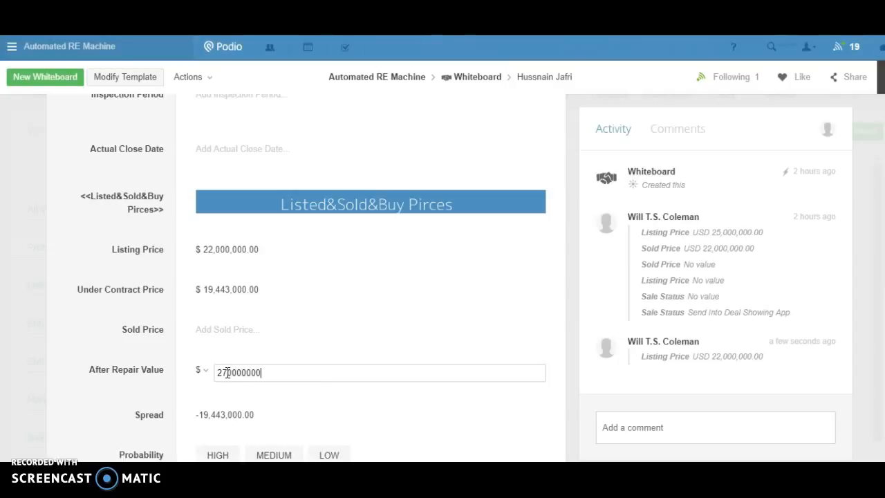
{"action": "left_click", "coordinate": [148, 353]}
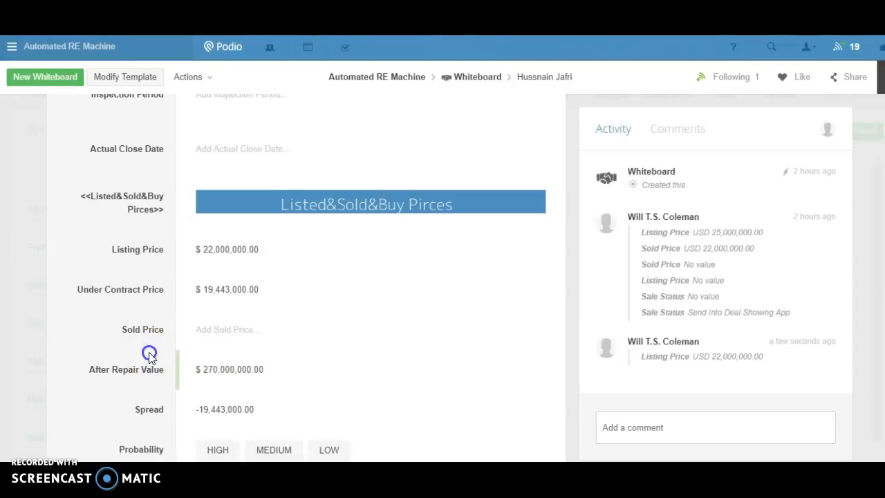
{"action": "scroll", "coordinate": [151, 358], "scroll_direction": "down", "scroll_amount": 2}
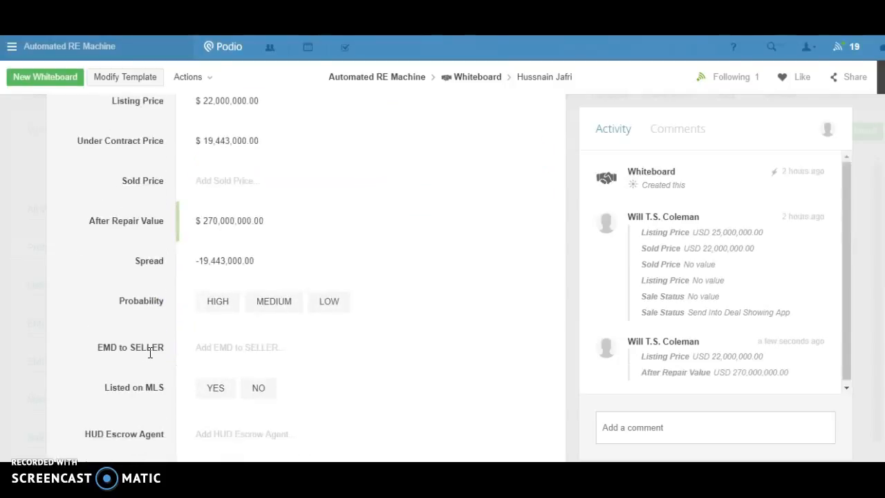
{"action": "left_click", "coordinate": [251, 233]}
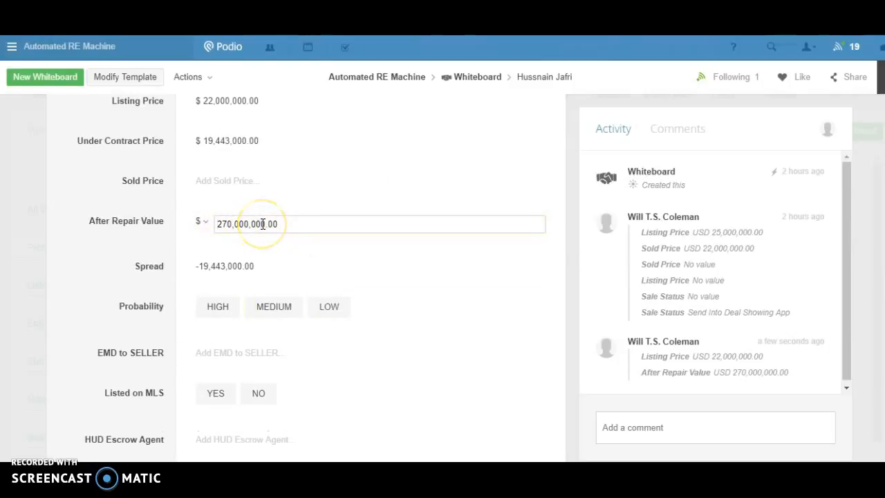
{"action": "left_click", "coordinate": [149, 238]}
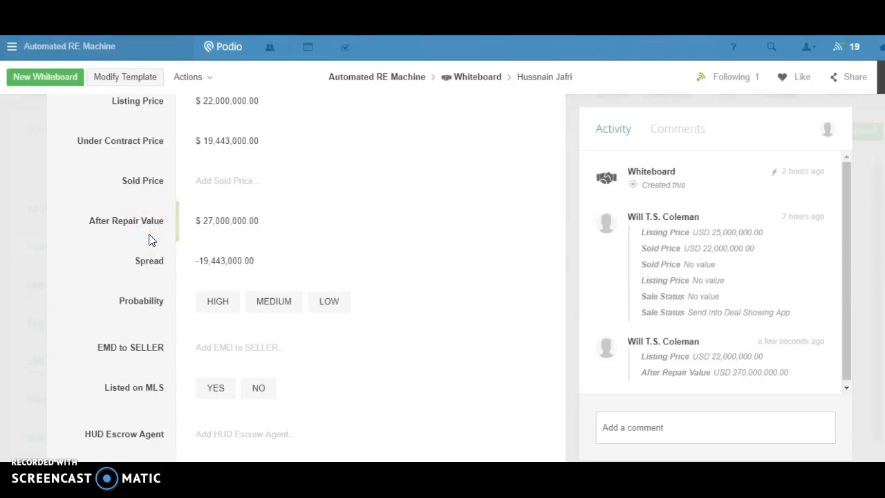
Paste the copied Podio "Applications Flow" web address into the Google Pictures Link field.
{"action": "scroll", "coordinate": [150, 239], "scroll_direction": "down", "scroll_amount": 5}
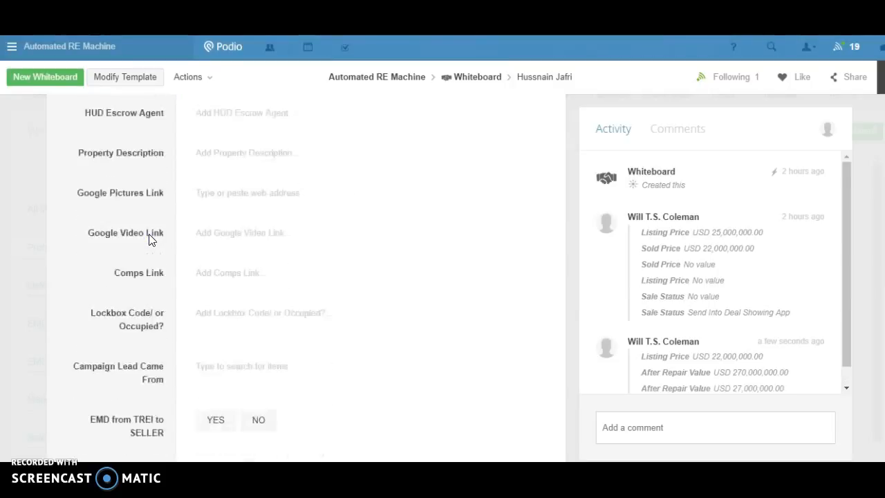
{"action": "scroll", "coordinate": [153, 240], "scroll_direction": "up", "scroll_amount": 1}
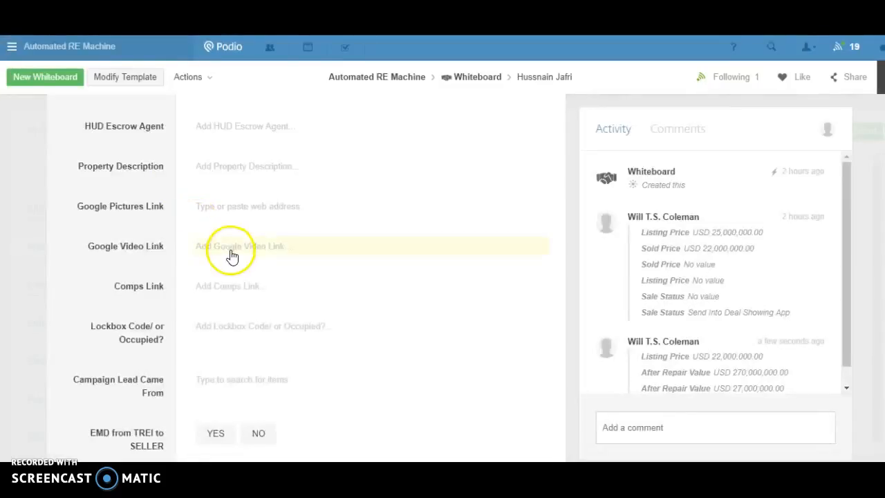
{"action": "left_click", "coordinate": [231, 207]}
{"action": "key", "text": "ctrl+v"}
{"action": "left_click", "coordinate": [161, 207]}
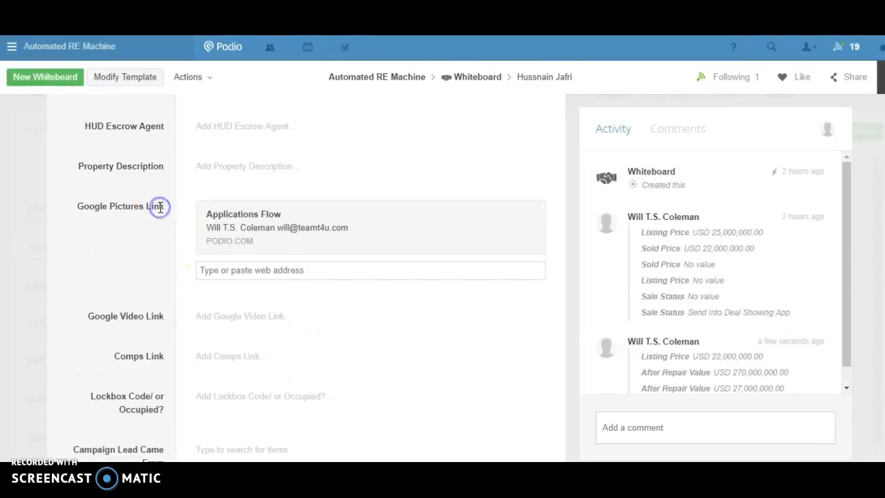
Clear the Sale Status and reselect "Send Into Deal Showing App" to trigger it again.
{"action": "scroll", "coordinate": [222, 286], "scroll_direction": "down", "scroll_amount": 1}
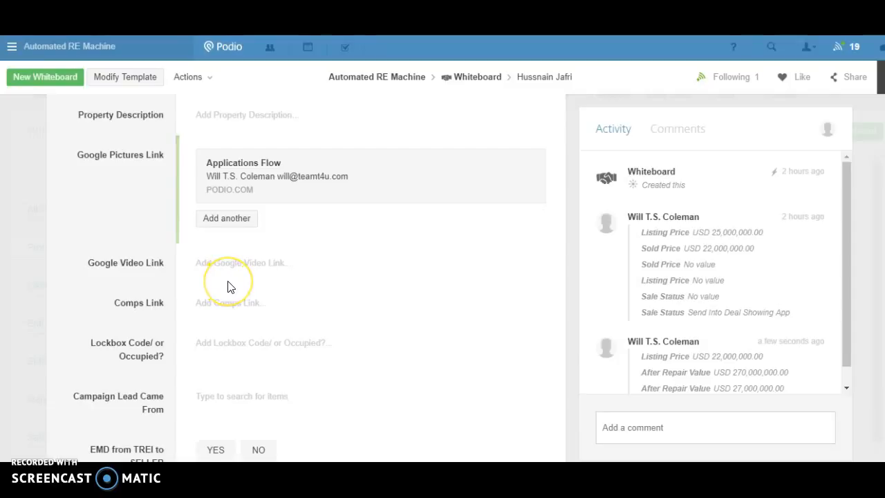
{"action": "scroll", "coordinate": [230, 287], "scroll_direction": "down", "scroll_amount": 3}
{"action": "scroll", "coordinate": [230, 287], "scroll_direction": "up", "scroll_amount": 10}
{"action": "left_click", "coordinate": [220, 266]}
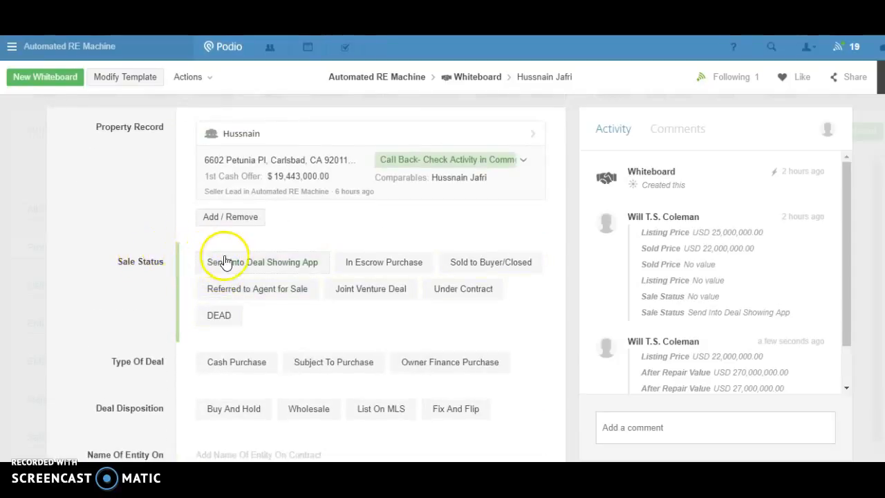
{"action": "left_click", "coordinate": [224, 262]}
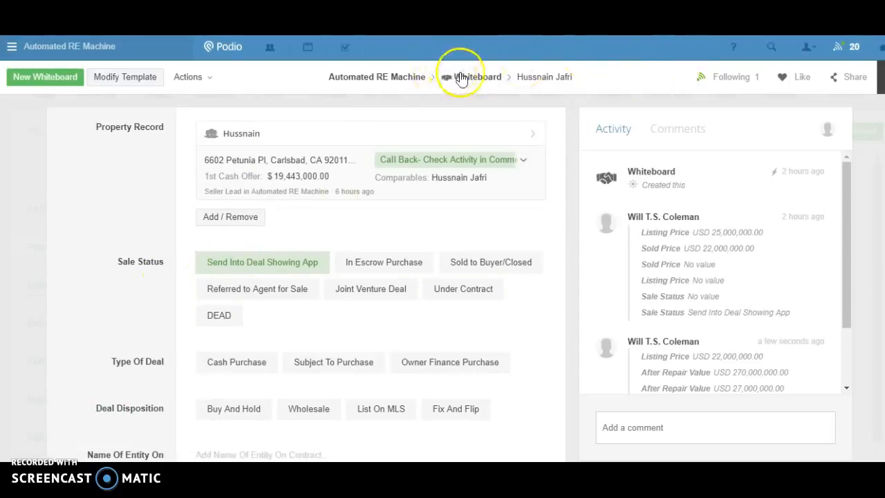
View the seller lead linked in the Property Record and return to the whiteboard item.
{"action": "left_click", "coordinate": [348, 141]}
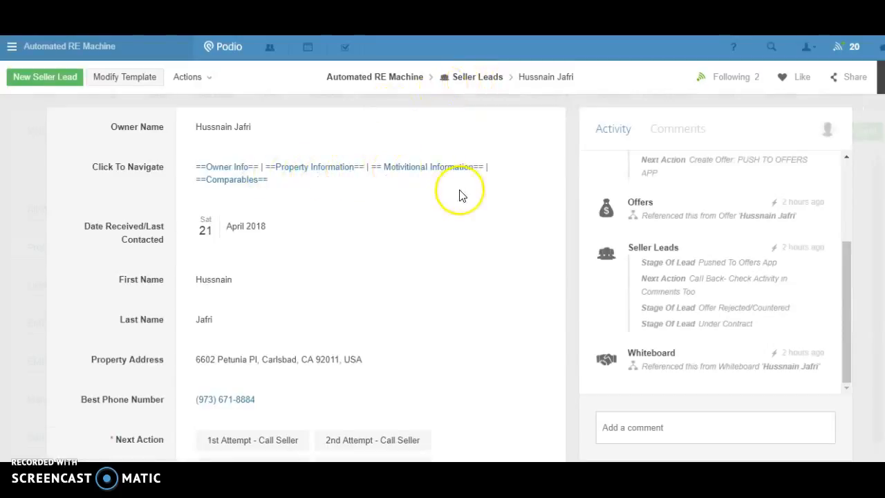
{"action": "key", "text": "F5"}
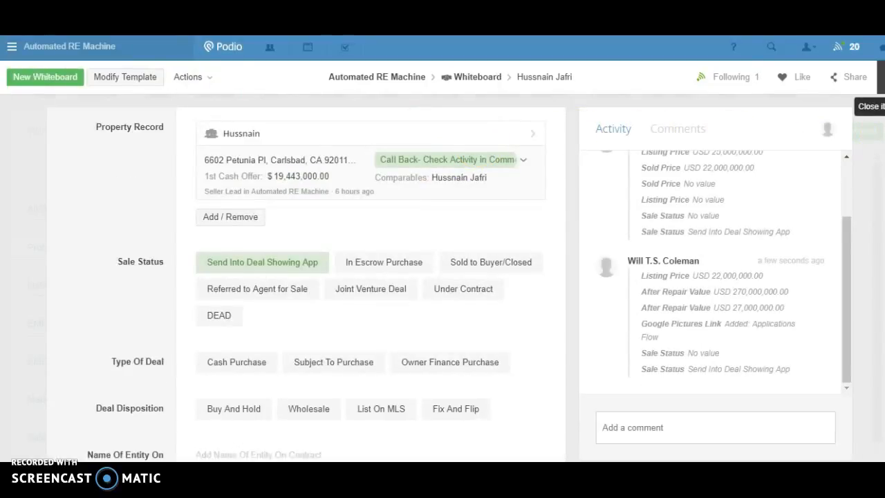
Close the whiteboard item and open the 04/21/2018 showing in the Deal Showings app.
{"action": "left_click", "coordinate": [881, 76]}
{"action": "left_click", "coordinate": [390, 95]}
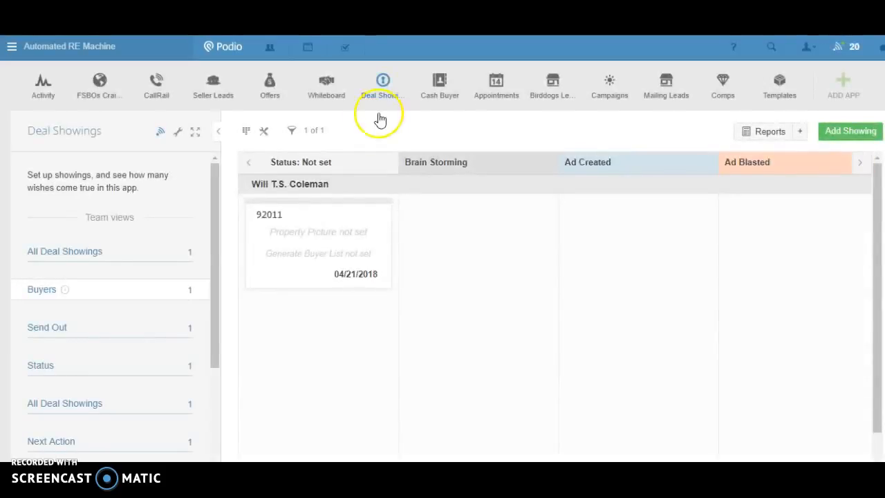
{"action": "left_click", "coordinate": [329, 231]}
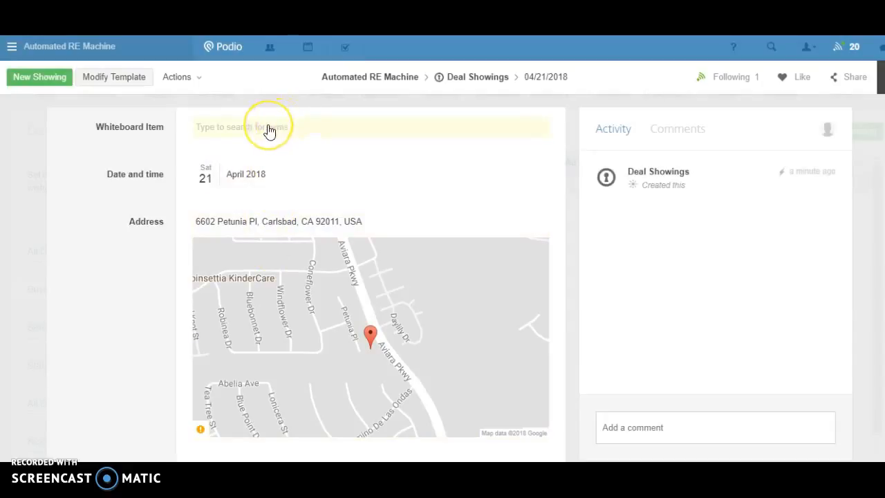
Examine the showing's address, buyer list and send-out options, price, estimated ARV, property details and property pictures link.
{"action": "scroll", "coordinate": [270, 132], "scroll_direction": "down", "scroll_amount": 1}
{"action": "scroll", "coordinate": [270, 132], "scroll_direction": "down", "scroll_amount": 1}
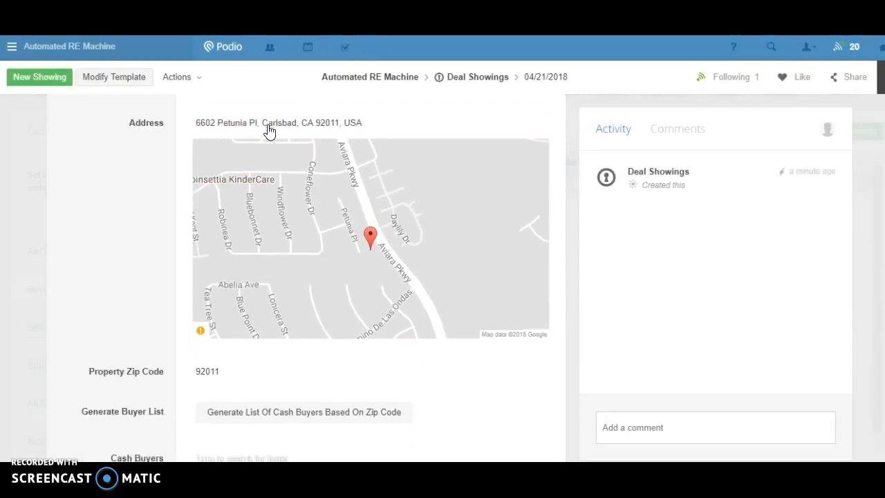
{"action": "scroll", "coordinate": [270, 131], "scroll_direction": "down", "scroll_amount": 3}
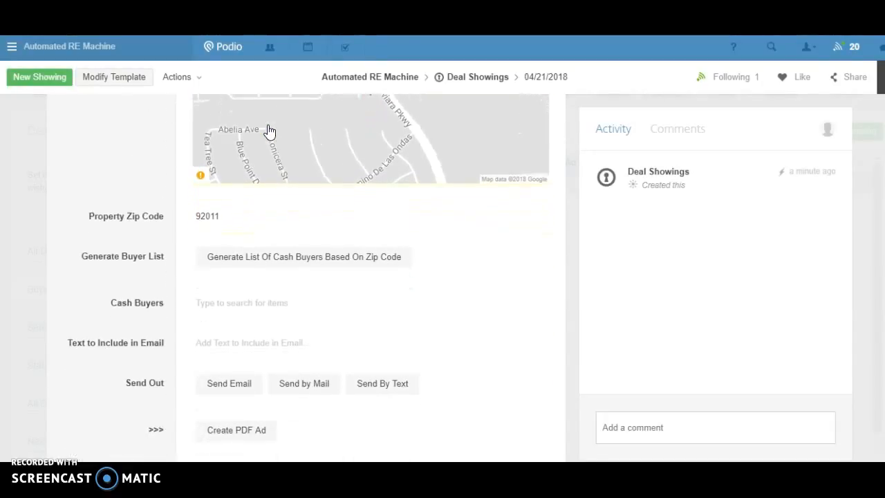
{"action": "scroll", "coordinate": [269, 132], "scroll_direction": "down", "scroll_amount": 4}
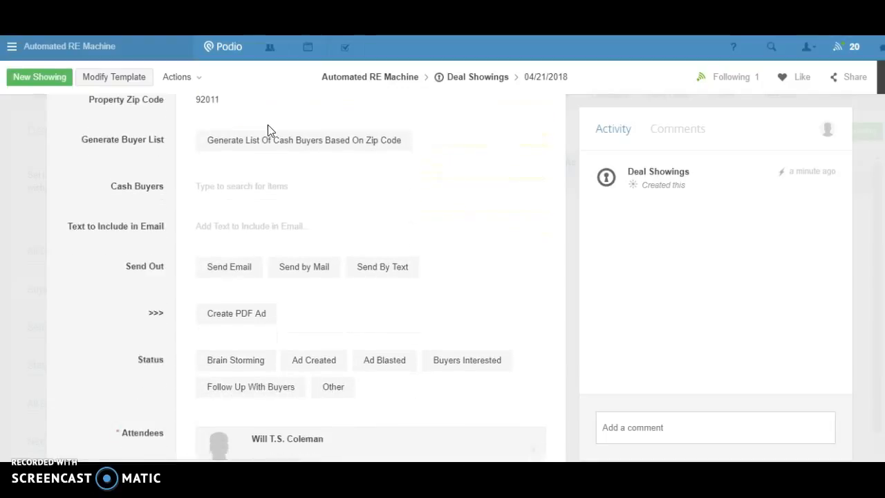
{"action": "scroll", "coordinate": [270, 131], "scroll_direction": "down", "scroll_amount": 4}
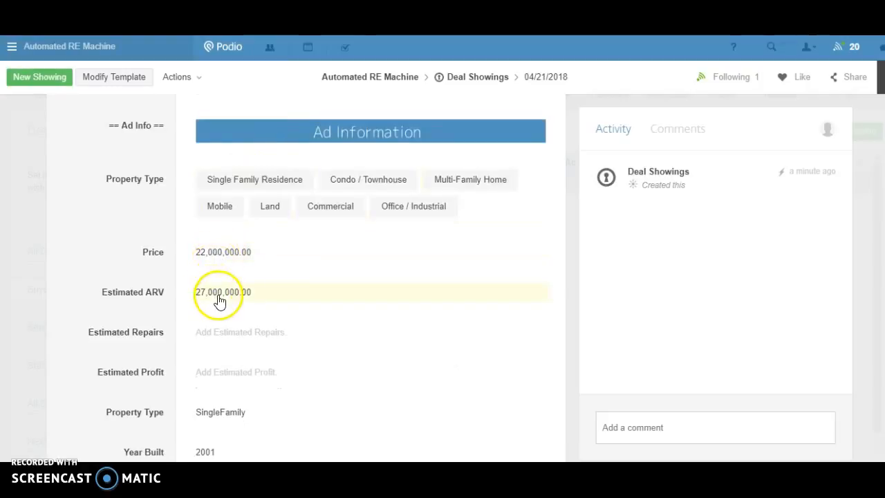
{"action": "scroll", "coordinate": [225, 297], "scroll_direction": "down", "scroll_amount": 1}
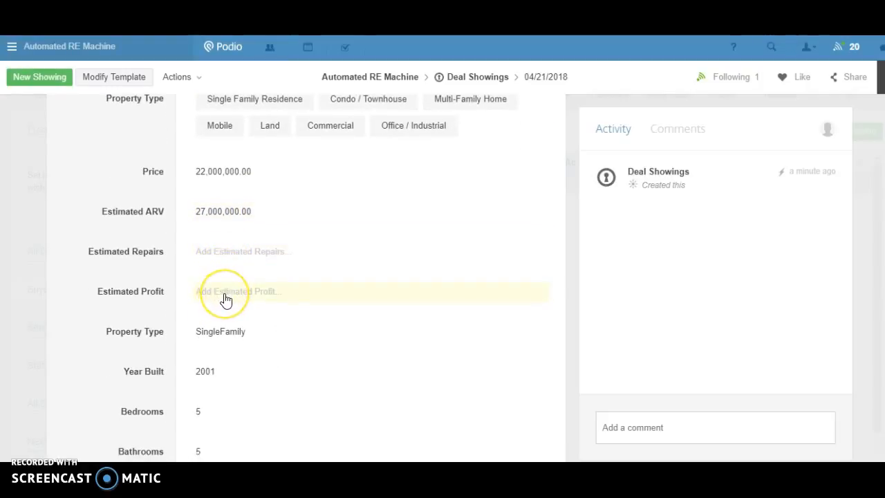
{"action": "scroll", "coordinate": [226, 299], "scroll_direction": "down", "scroll_amount": 1}
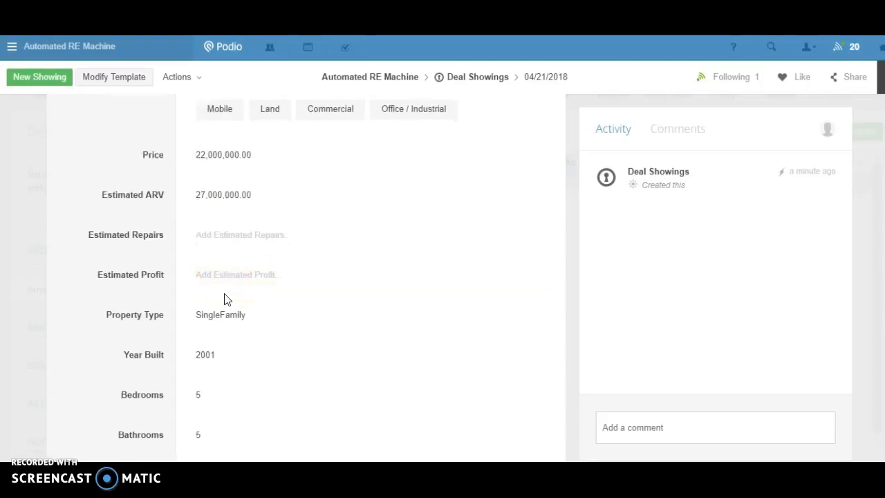
{"action": "scroll", "coordinate": [225, 300], "scroll_direction": "down", "scroll_amount": 2}
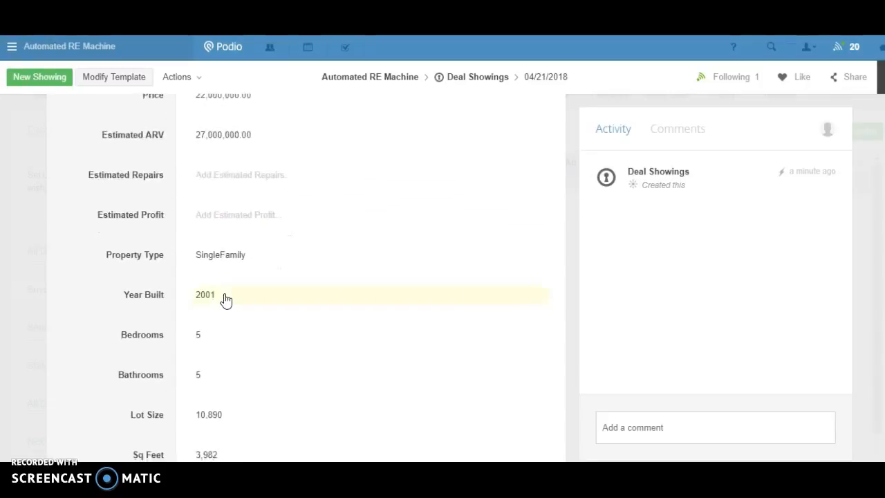
{"action": "scroll", "coordinate": [225, 300], "scroll_direction": "down", "scroll_amount": 1}
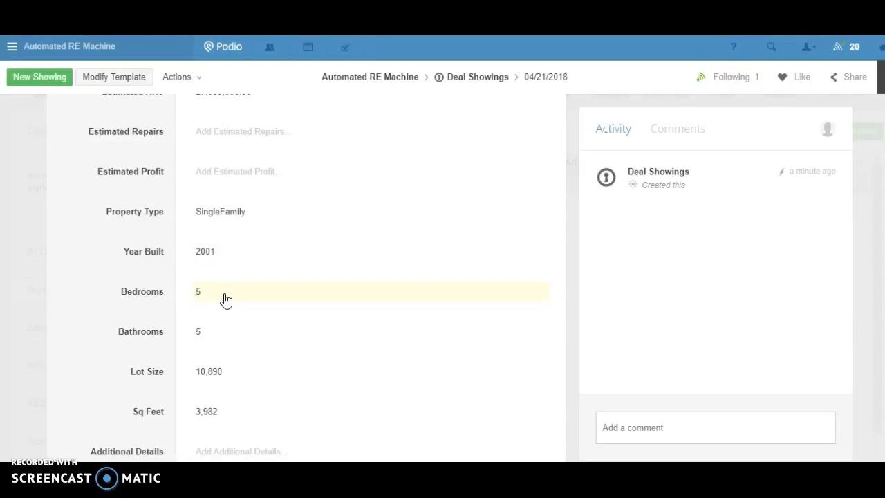
{"action": "scroll", "coordinate": [225, 299], "scroll_direction": "down", "scroll_amount": 5}
{"action": "scroll", "coordinate": [225, 300], "scroll_direction": "down", "scroll_amount": 3}
{"action": "left_click", "coordinate": [270, 278]}
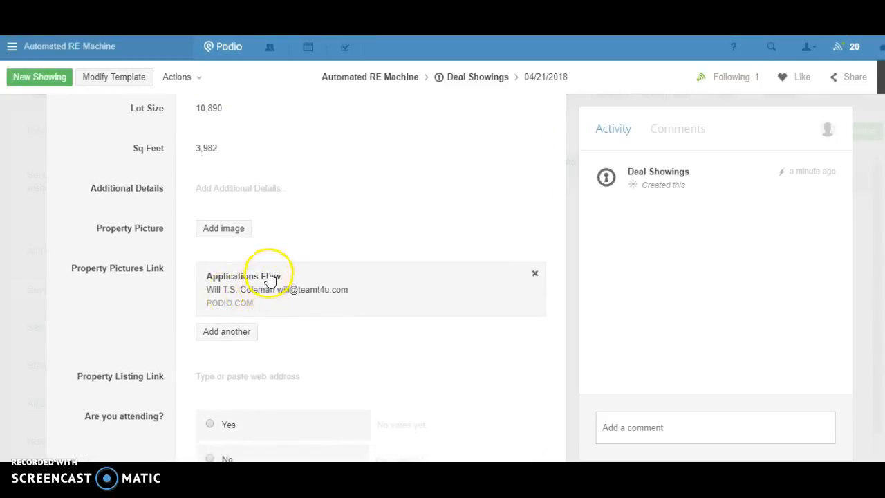
{"action": "scroll", "coordinate": [260, 279], "scroll_direction": "down", "scroll_amount": 5}
{"action": "scroll", "coordinate": [260, 279], "scroll_direction": "up", "scroll_amount": 8}
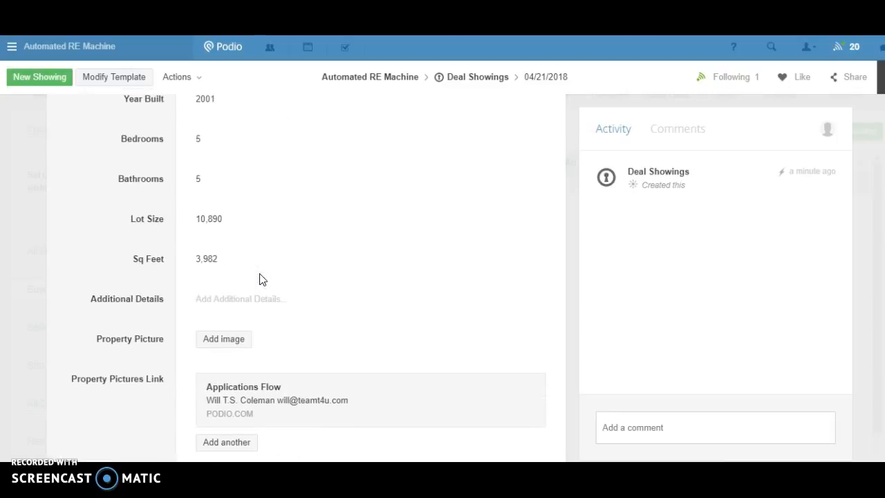
{"action": "left_click", "coordinate": [239, 291]}
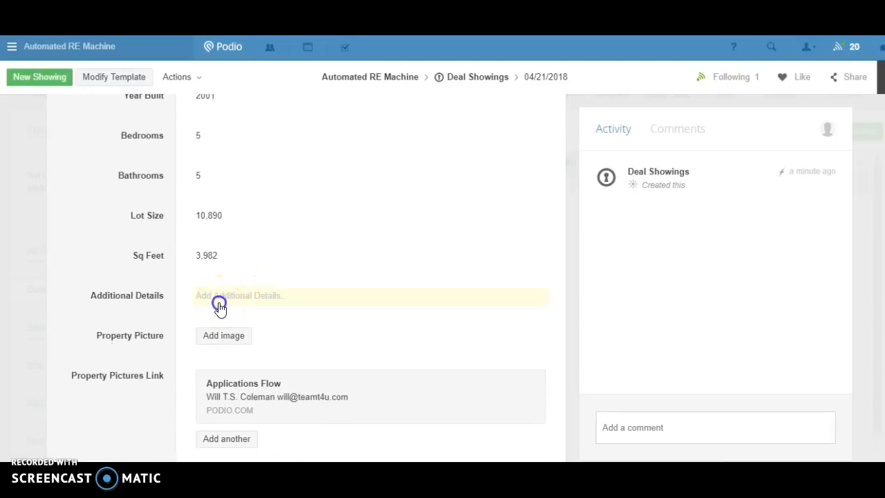
{"action": "left_click", "coordinate": [229, 375]}
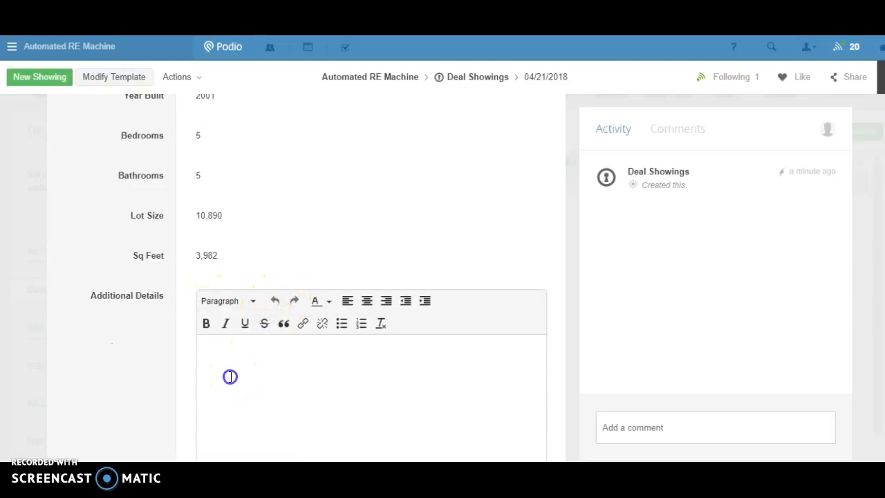
{"action": "left_click", "coordinate": [139, 332]}
Upload the image Untitled.png from the computer as the showing's Property Picture.
{"action": "scroll", "coordinate": [139, 335], "scroll_direction": "down", "scroll_amount": 3}
{"action": "left_click", "coordinate": [228, 145]}
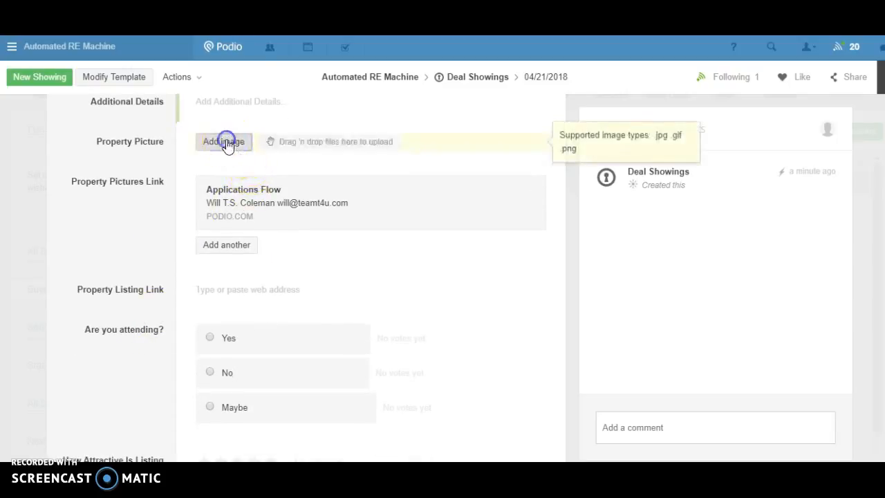
{"action": "left_click", "coordinate": [435, 123]}
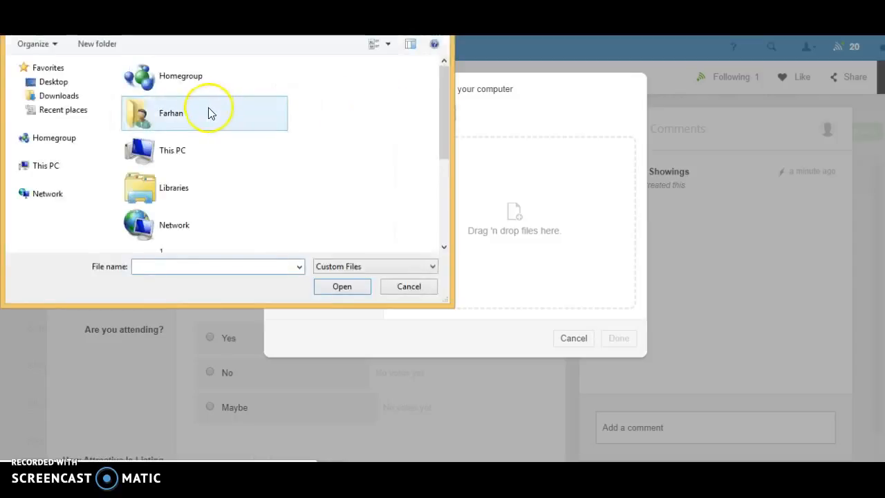
{"action": "scroll", "coordinate": [297, 119], "scroll_direction": "down", "scroll_amount": 3}
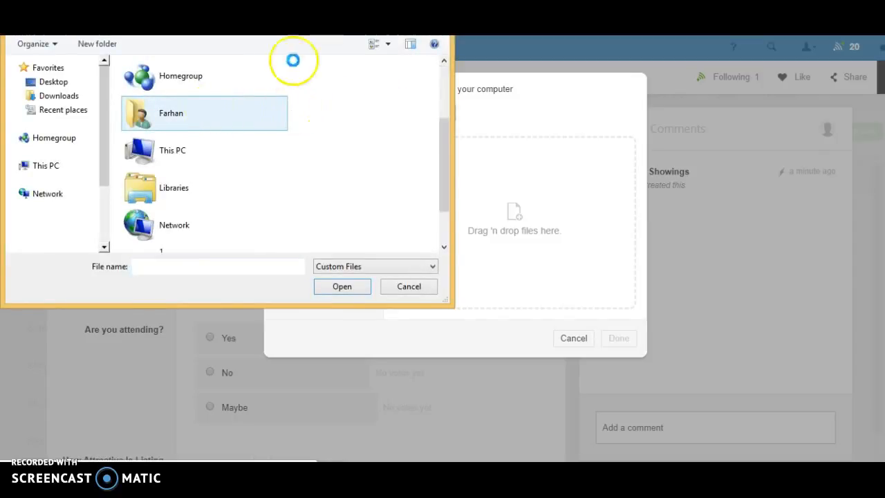
{"action": "left_click_drag", "start_coordinate": [445, 160], "coordinate": [444, 207]}
{"action": "double_click", "coordinate": [160, 232]}
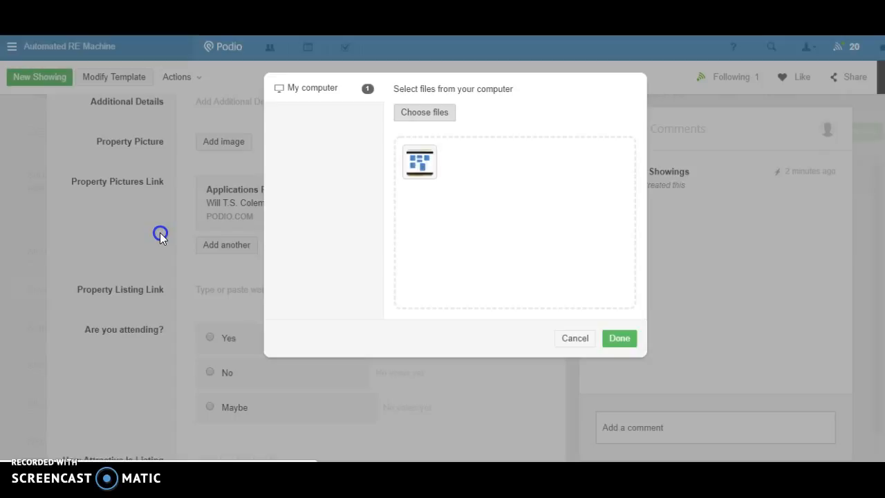
{"action": "left_click", "coordinate": [608, 339]}
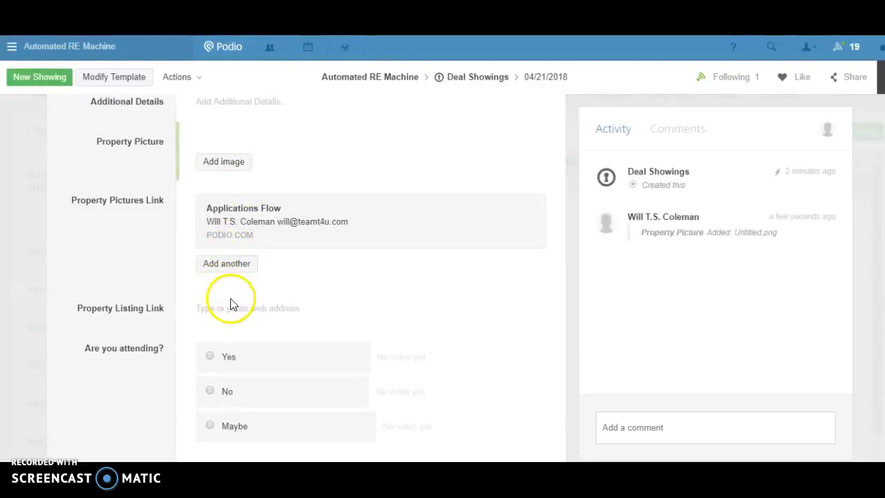
Paste the copied Podio link to the 04/21/2018 showing as its Property Listing Link and save it.
{"action": "scroll", "coordinate": [220, 369], "scroll_direction": "down", "scroll_amount": 2}
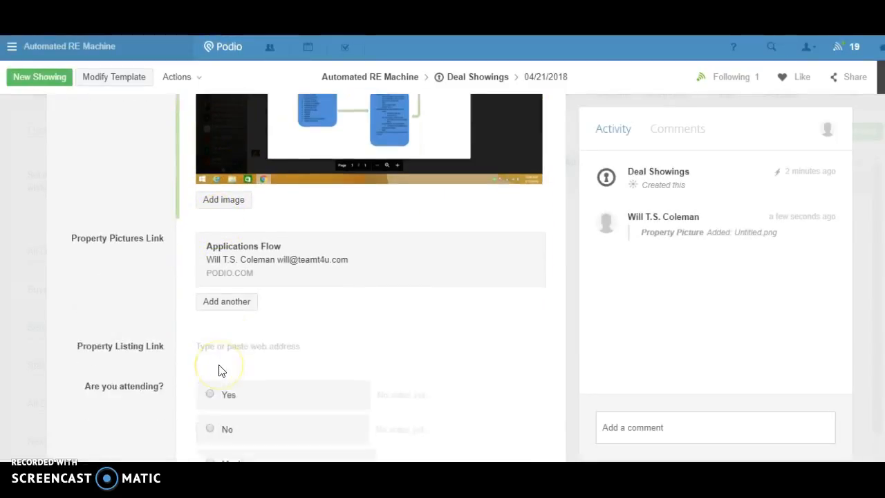
{"action": "scroll", "coordinate": [220, 369], "scroll_direction": "down", "scroll_amount": 1}
{"action": "left_click", "coordinate": [221, 275]}
{"action": "key", "text": "ctrl+v"}
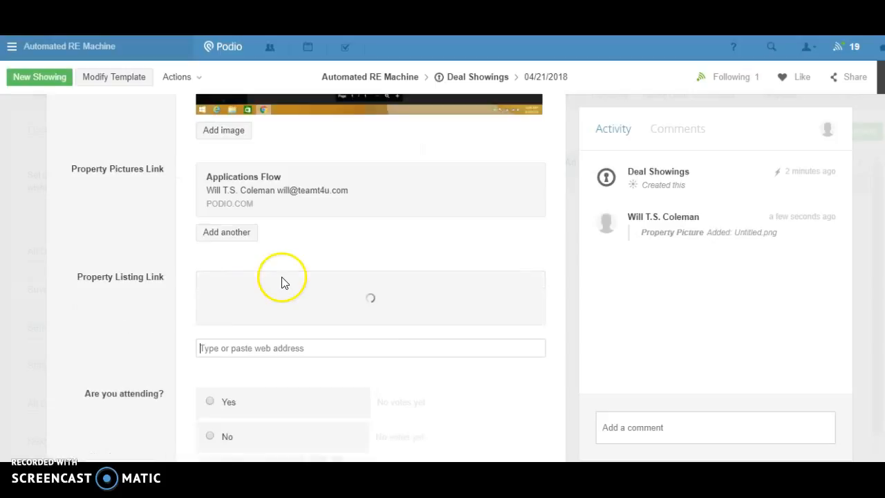
{"action": "left_click", "coordinate": [116, 282]}
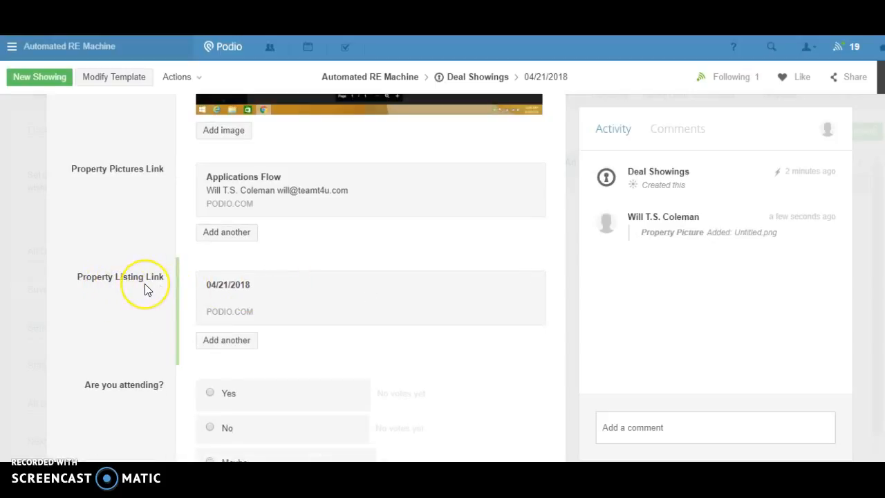
Trigger the showing's "Create PDF Ad" option to generate the property listing PDF.
{"action": "scroll", "coordinate": [144, 283], "scroll_direction": "up", "scroll_amount": 5}
{"action": "scroll", "coordinate": [145, 285], "scroll_direction": "up", "scroll_amount": 10}
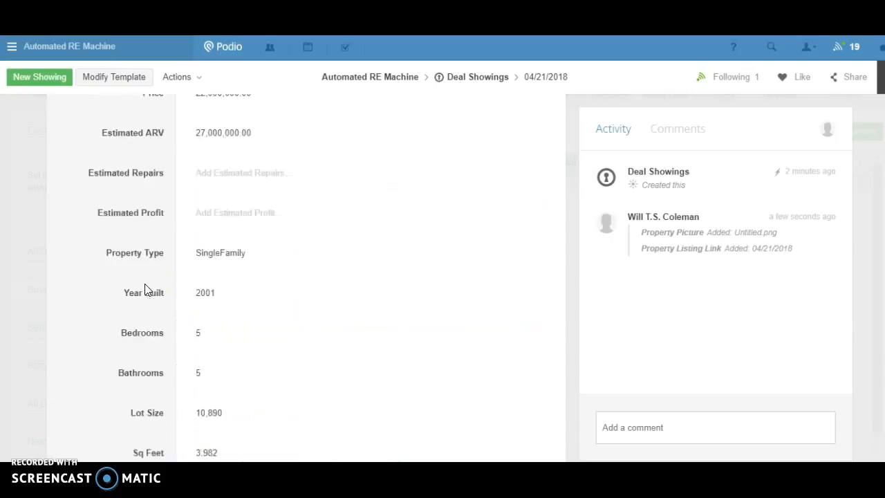
{"action": "scroll", "coordinate": [145, 286], "scroll_direction": "up", "scroll_amount": 3}
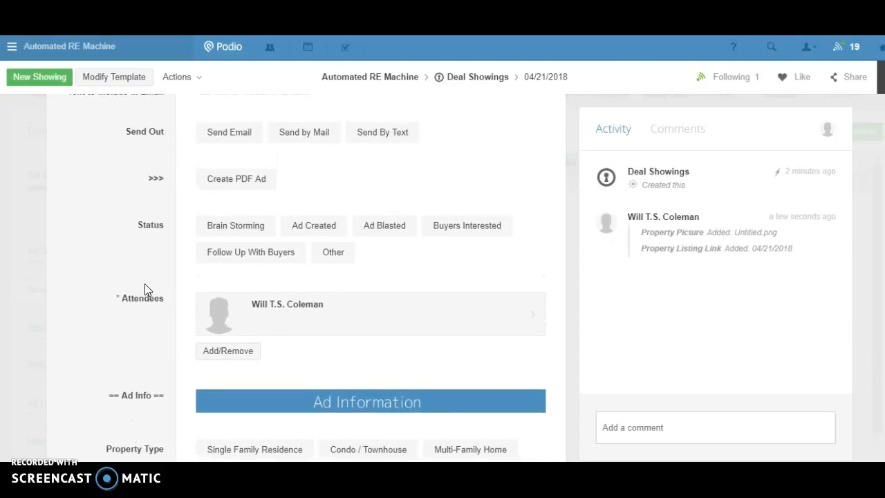
{"action": "left_click", "coordinate": [233, 191]}
{"action": "left_click", "coordinate": [102, 201]}
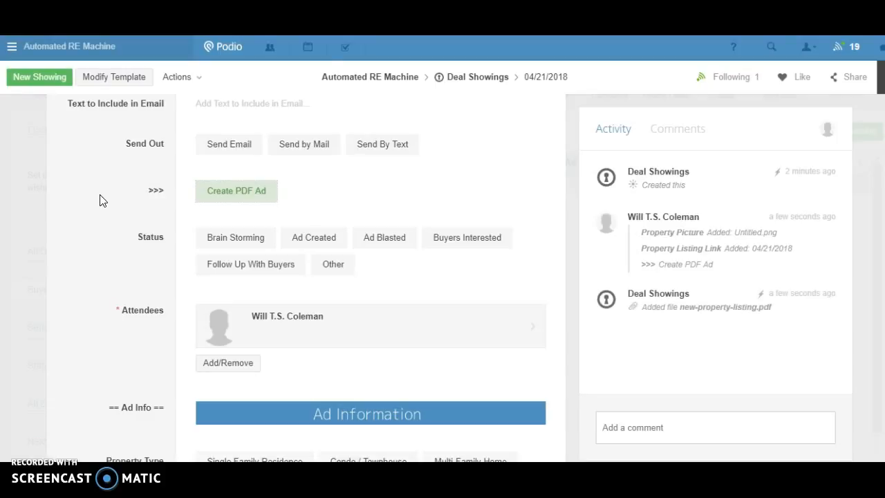
Download the generated new-property-listing.pdf attached to the showing and return to the showing.
{"action": "left_click", "coordinate": [696, 313]}
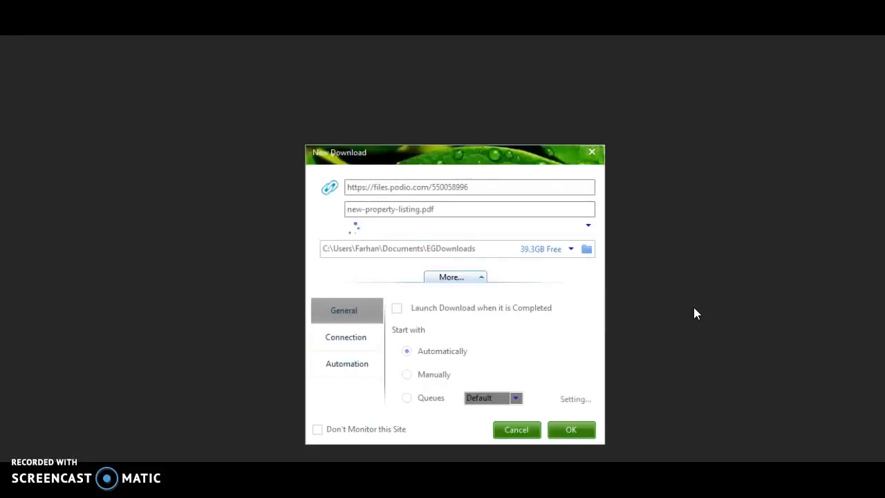
{"action": "left_click", "coordinate": [559, 432]}
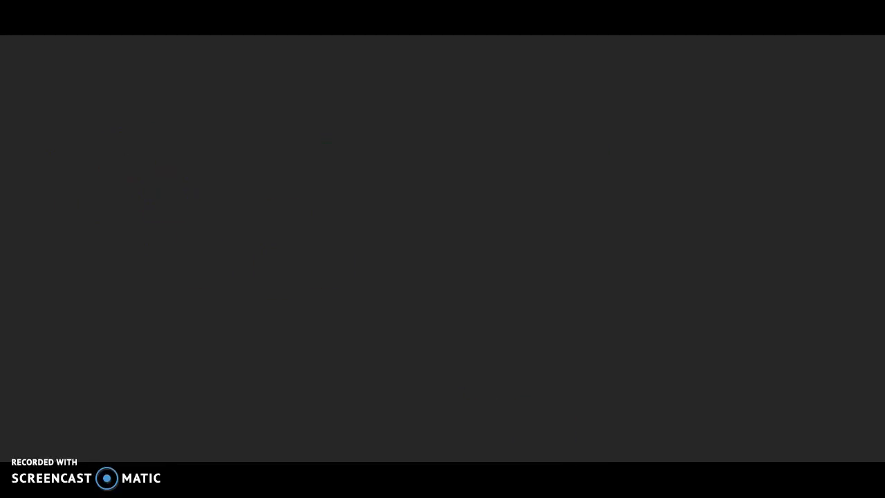
{"action": "left_click", "coordinate": [165, 55]}
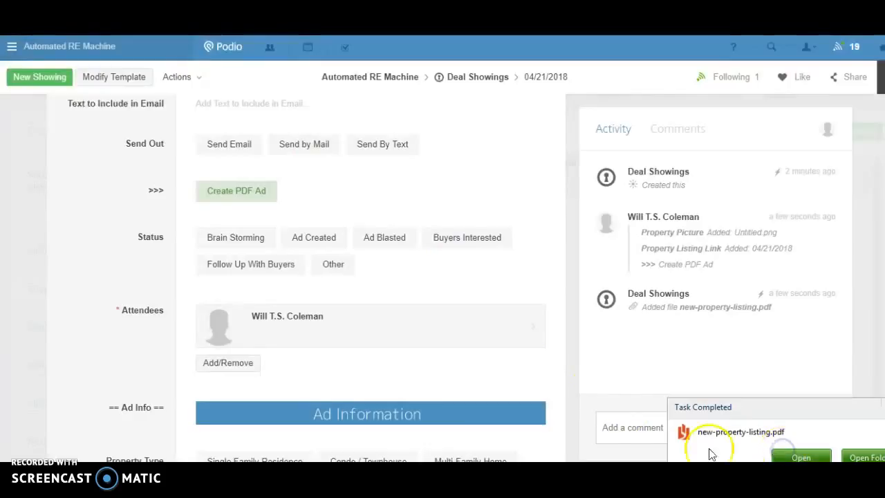
Go to the Cash Buyer app and start adding a new cash buyer.
{"action": "scroll", "coordinate": [446, 362], "scroll_direction": "up", "scroll_amount": 5}
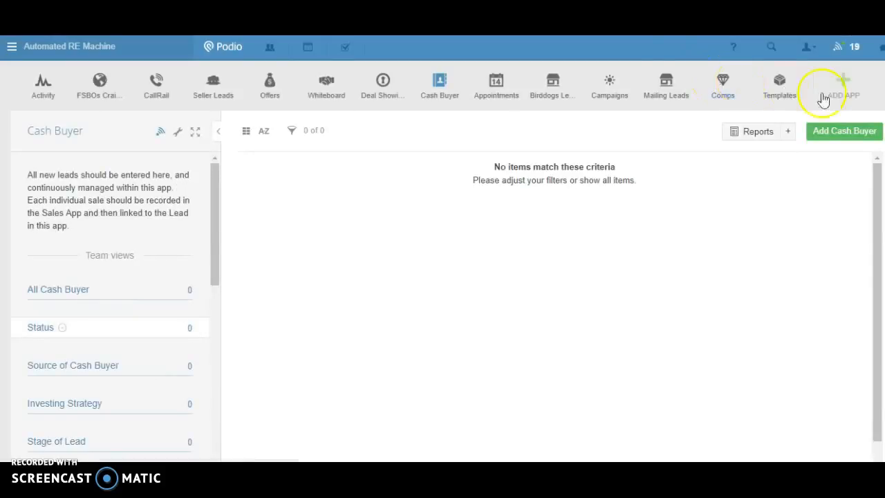
{"action": "left_click", "coordinate": [837, 131]}
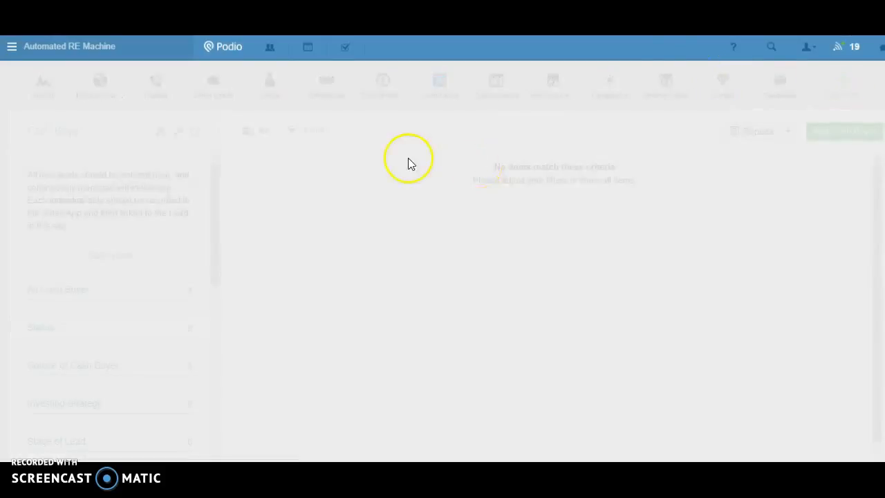